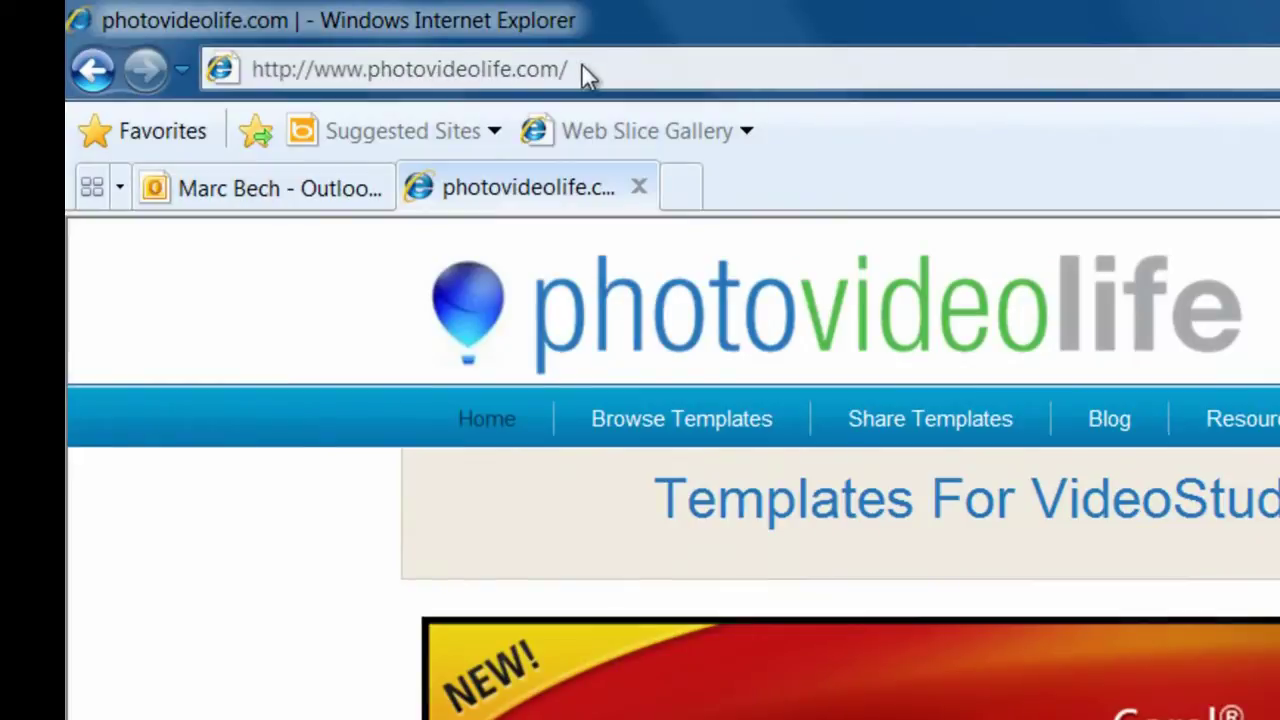
Browse the template catalogue and add the free Playin' The Slots template to the cart
click(372, 70)
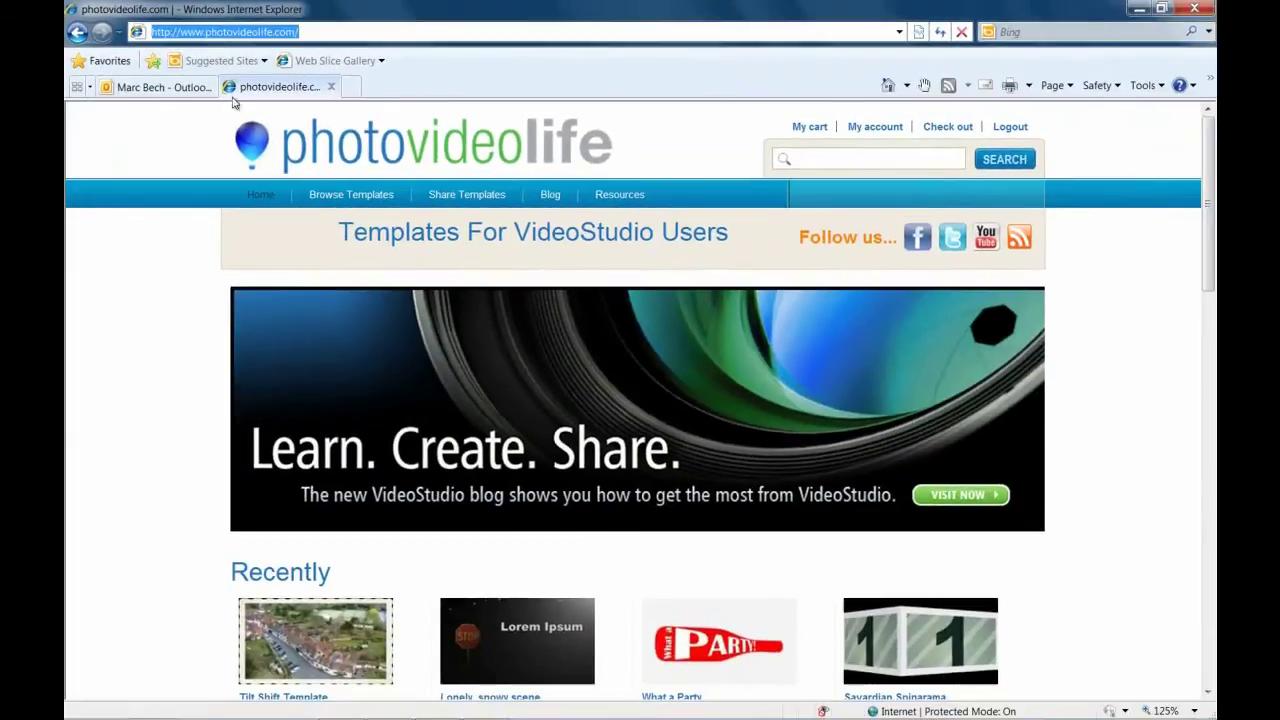
click(376, 200)
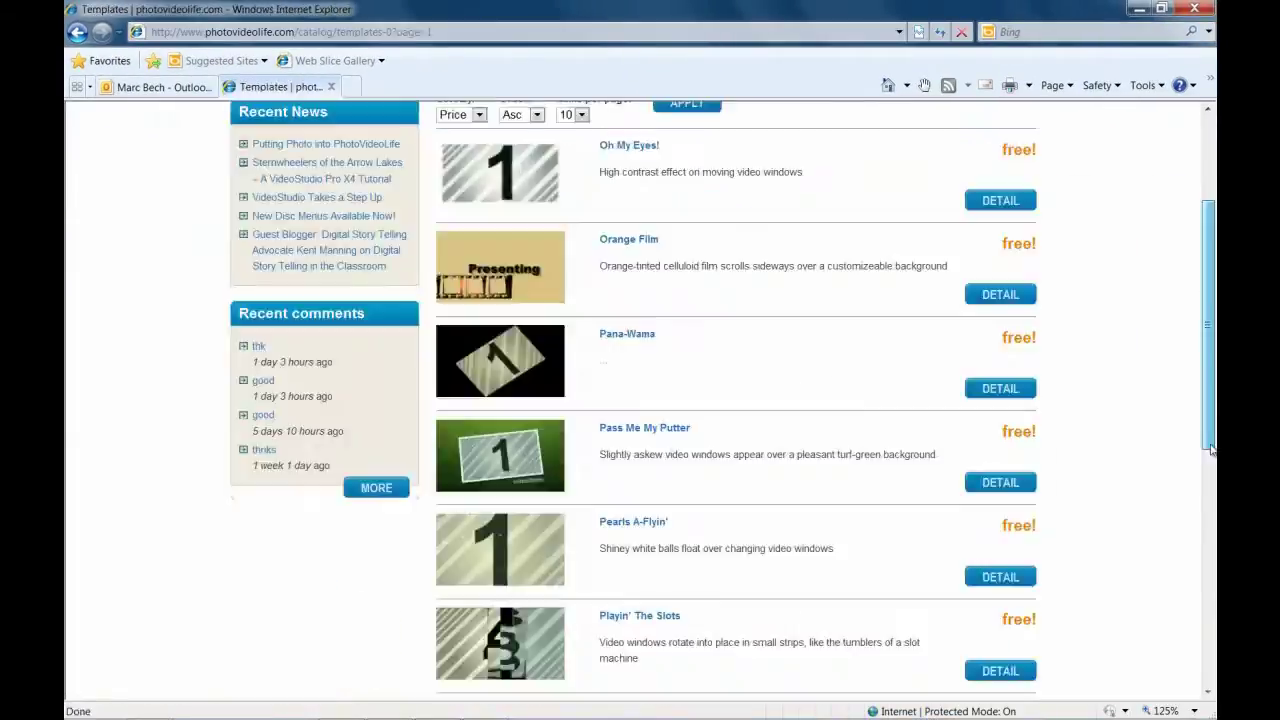
scroll(1207, 527, down, 5)
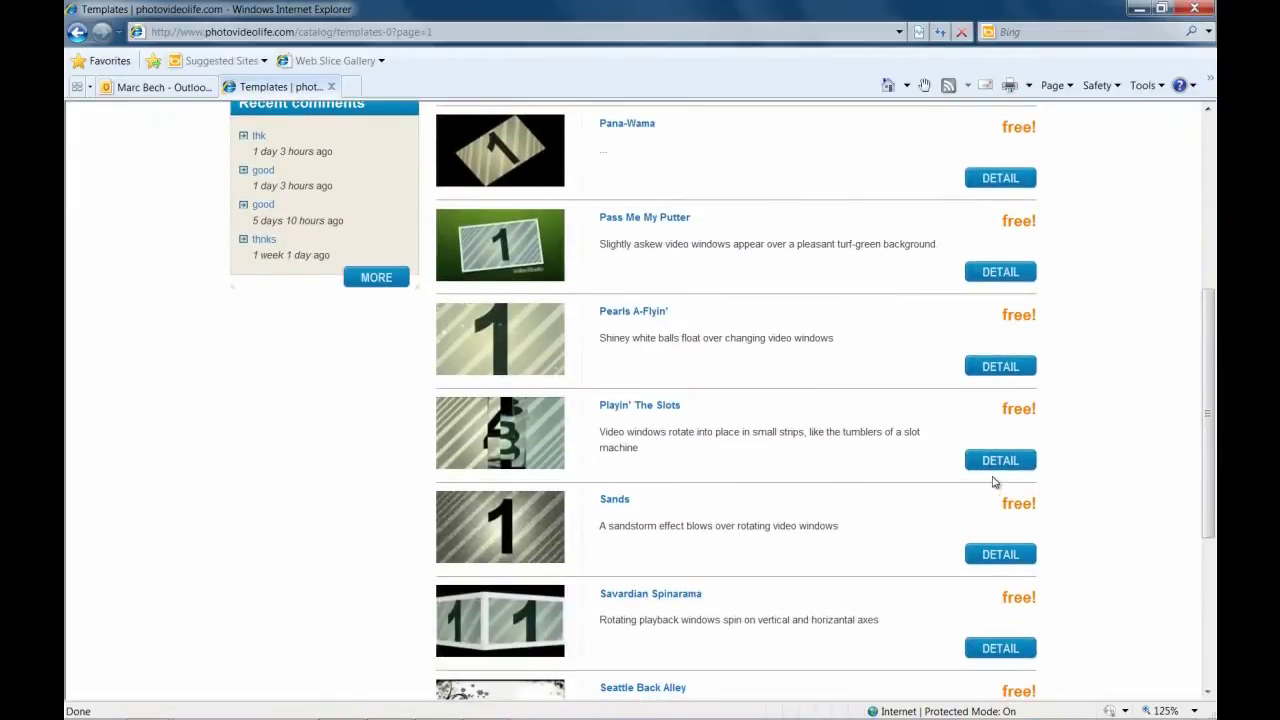
click(992, 463)
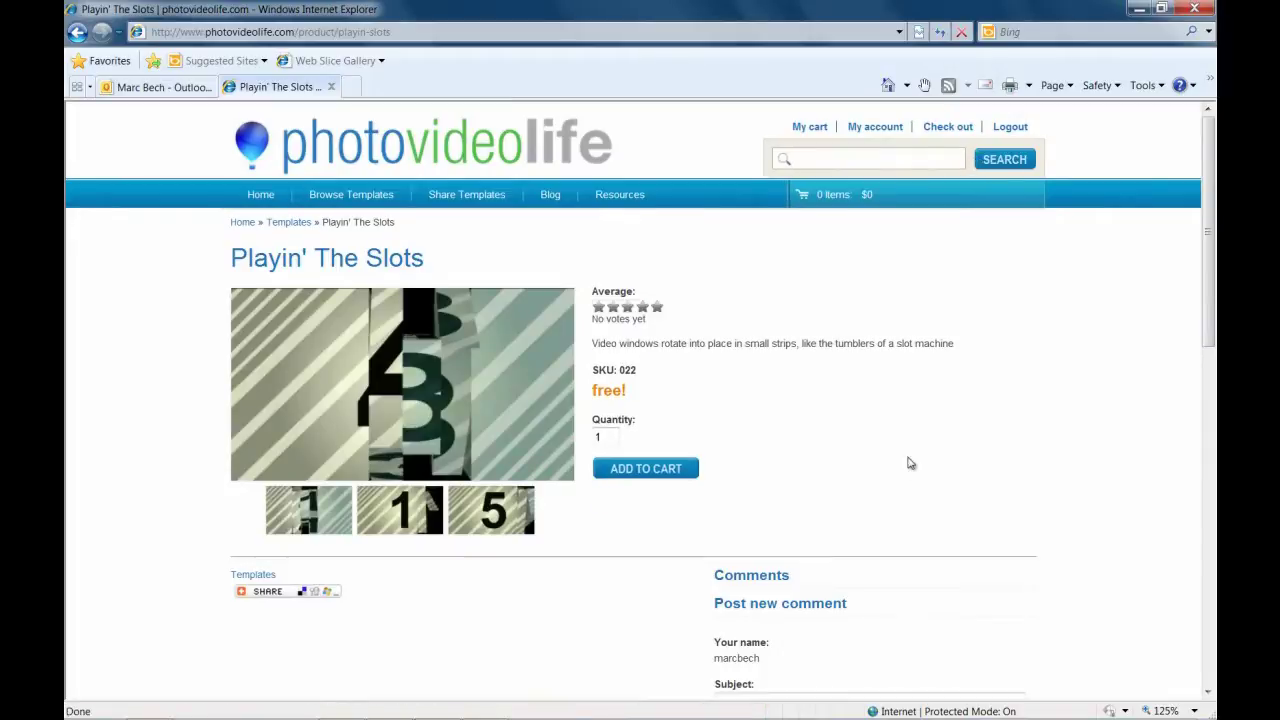
click(698, 470)
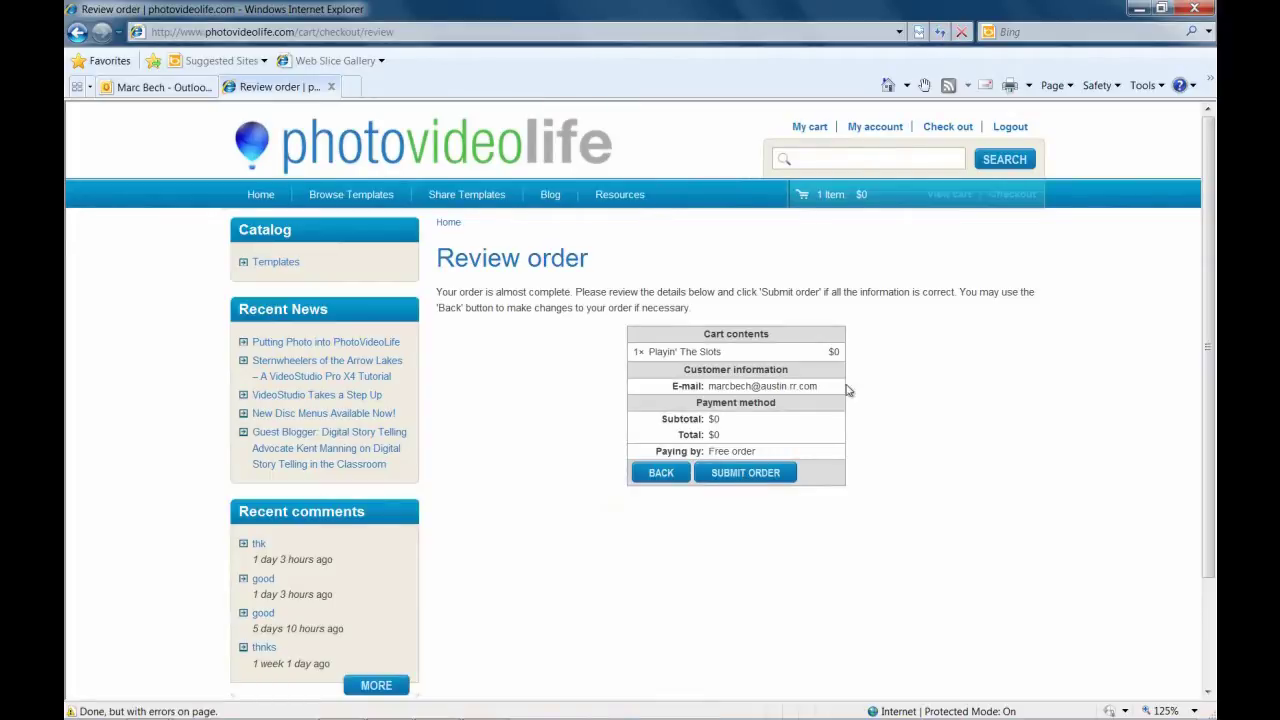
Download 004_HD-Project.exe from the account's Files list
click(888, 134)
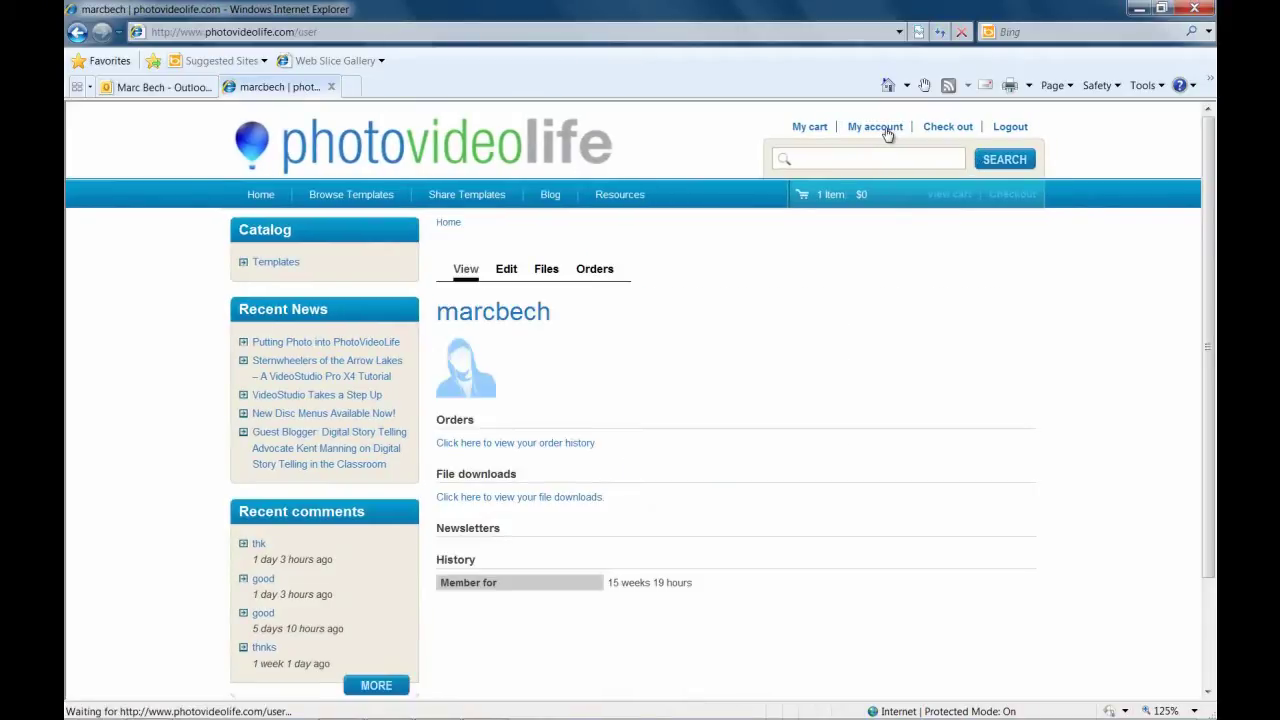
click(540, 275)
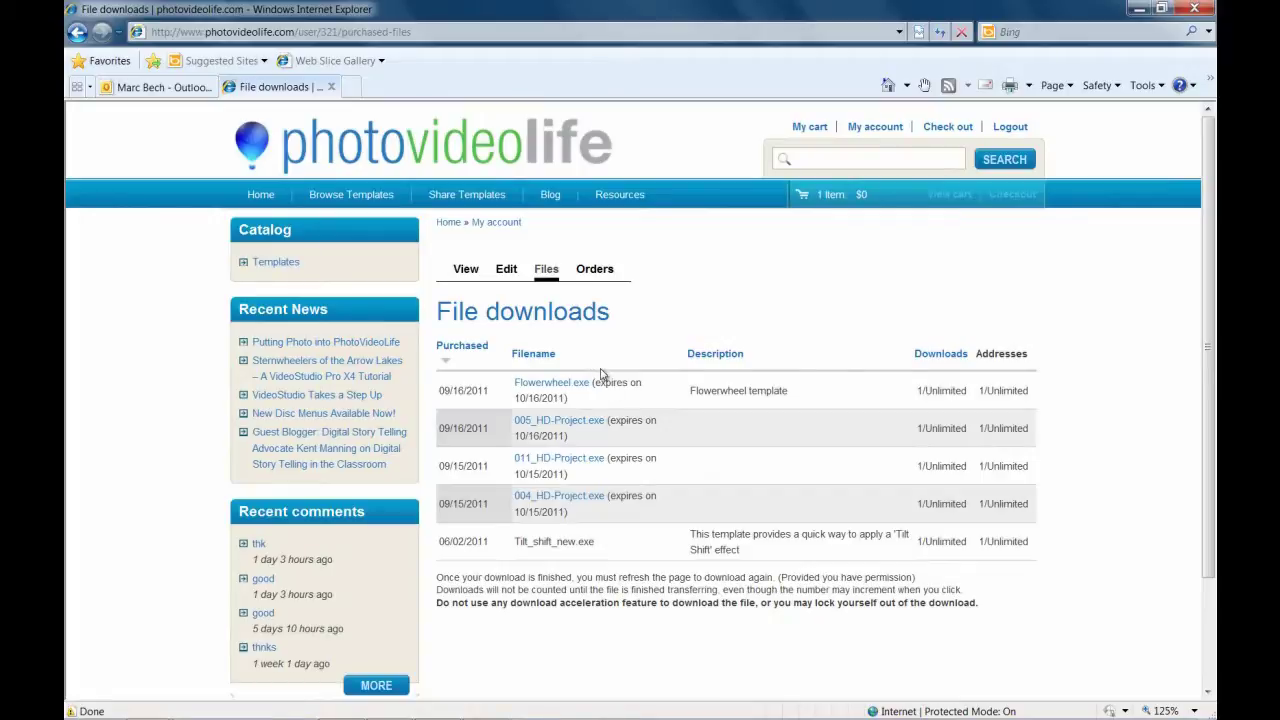
click(577, 503)
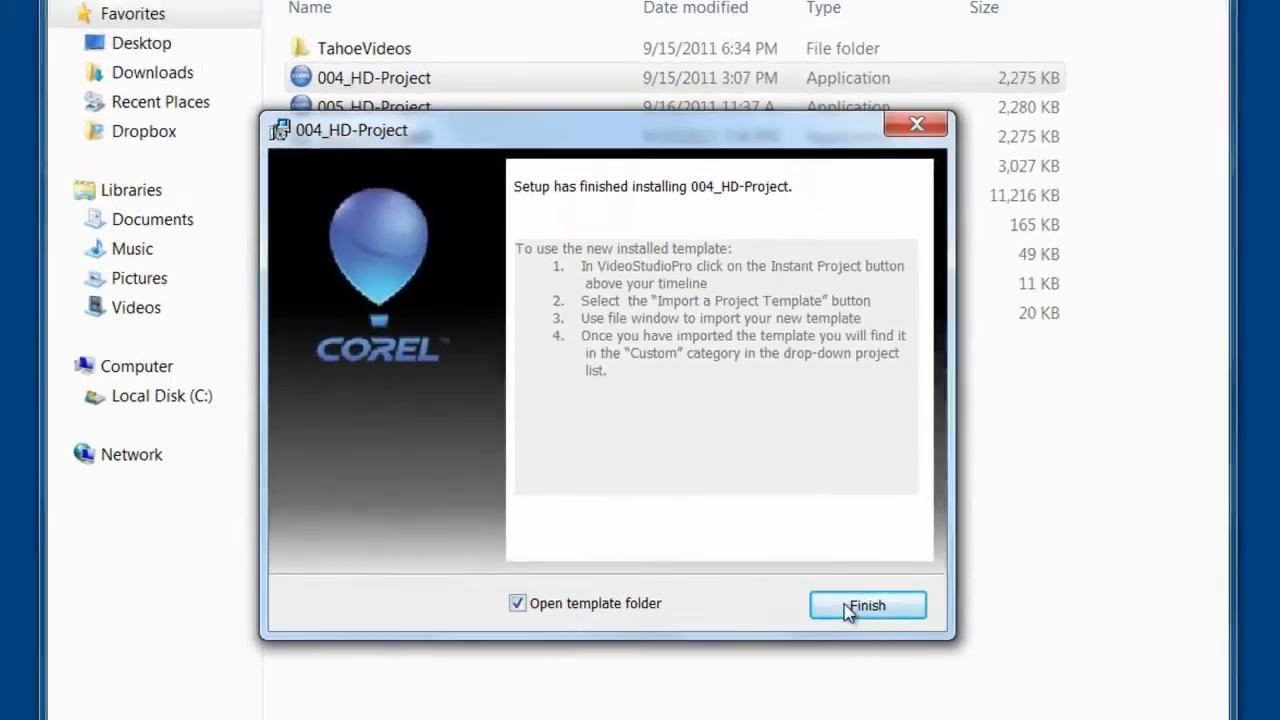
Finish the 004_HD-Project setup with 'Open template folder' left ticked
click(949, 634)
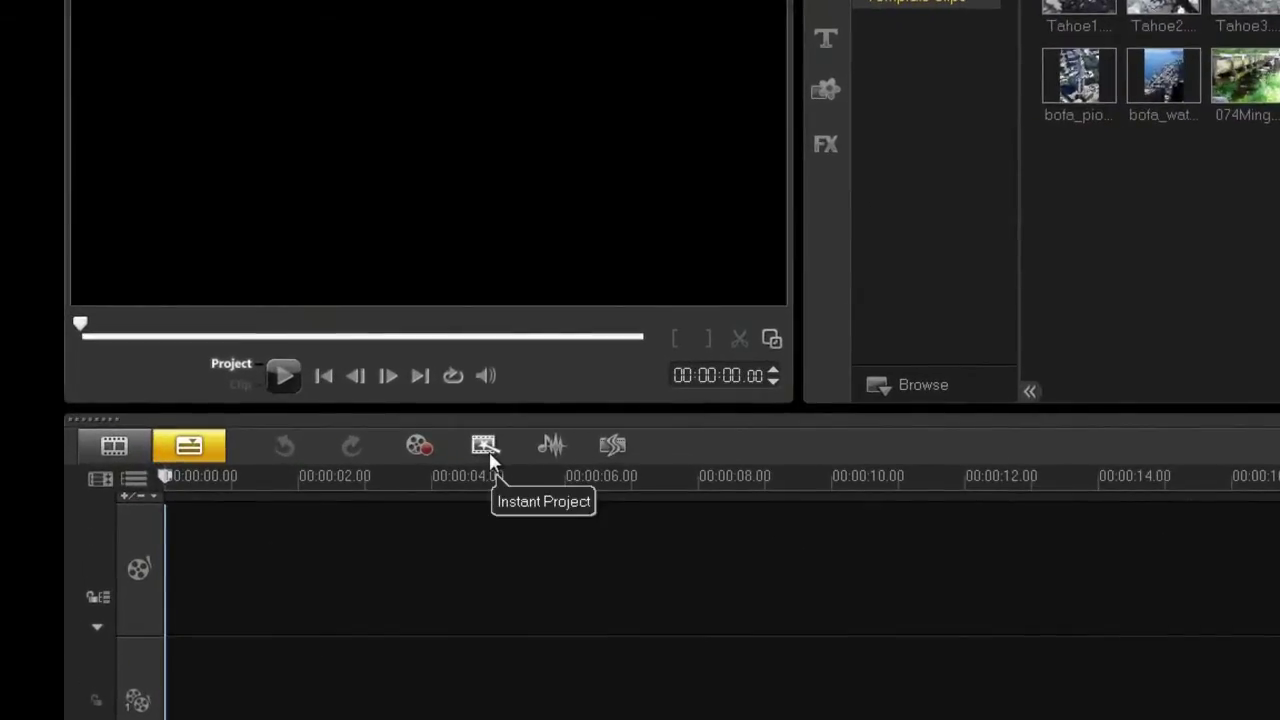
Import 004_HD-Project's UserTemplateStyle.vpt as an instant project and insert it onto the timeline
click(488, 450)
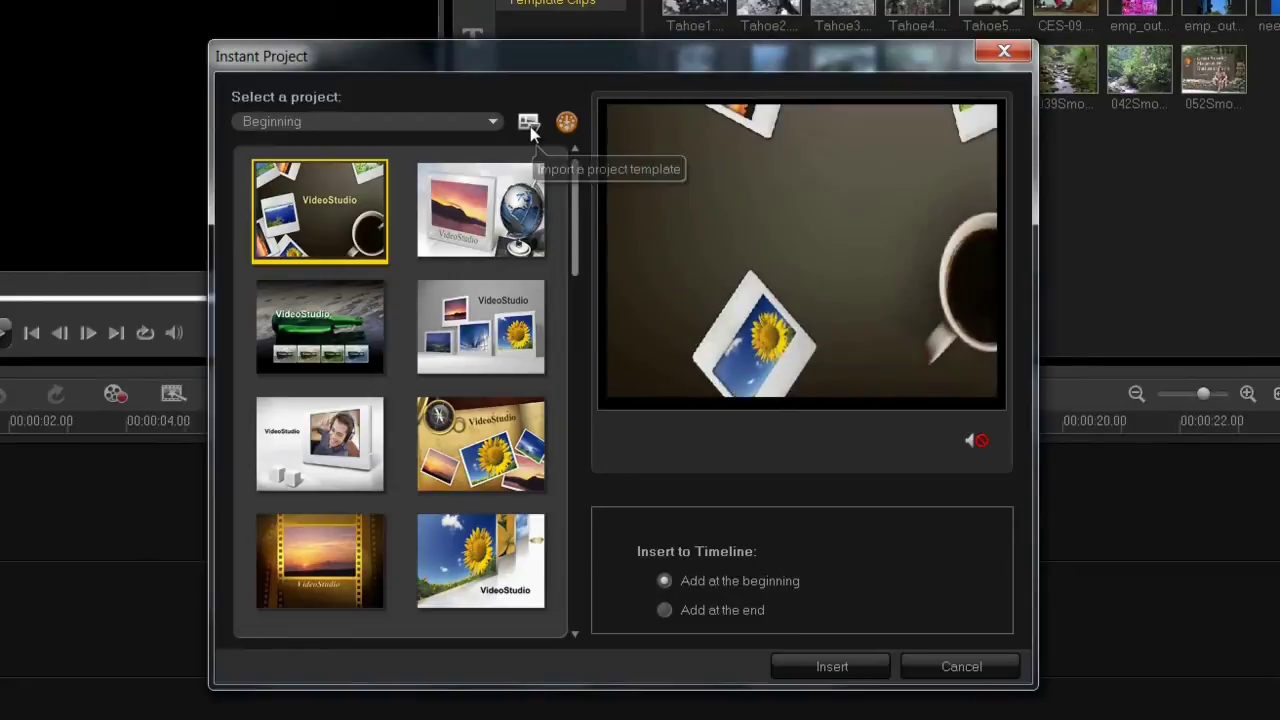
click(528, 122)
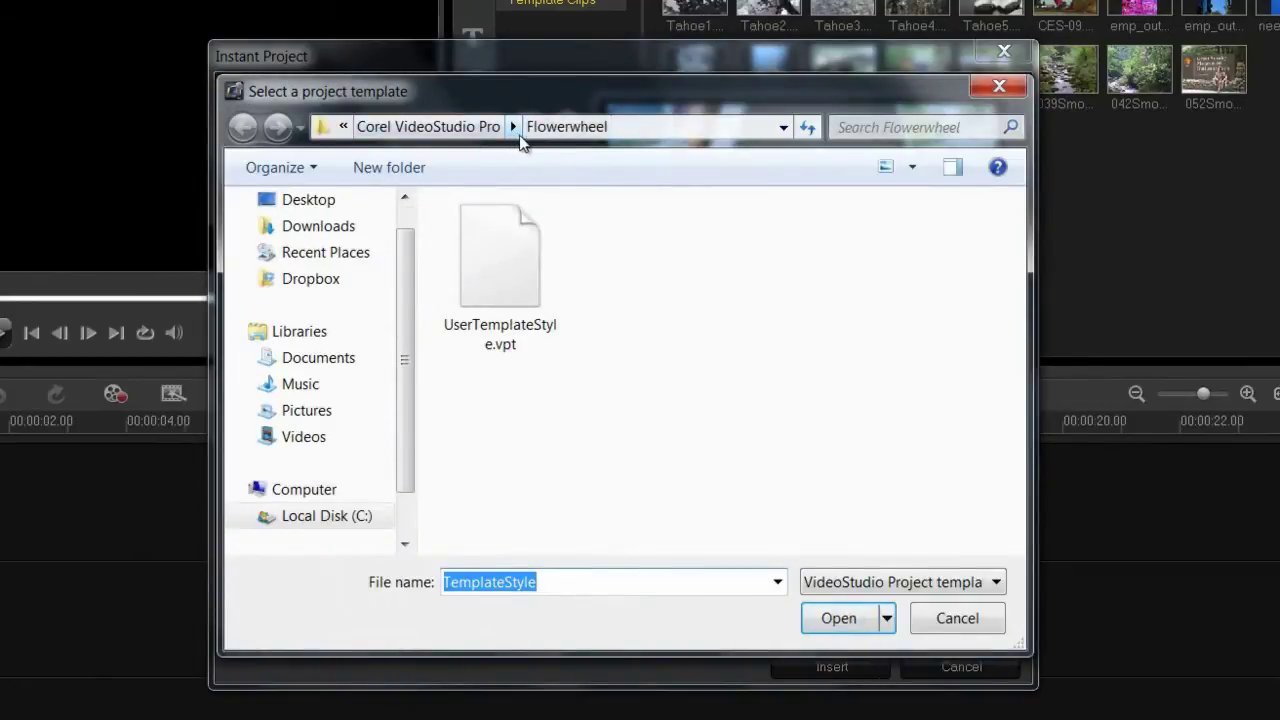
click(470, 127)
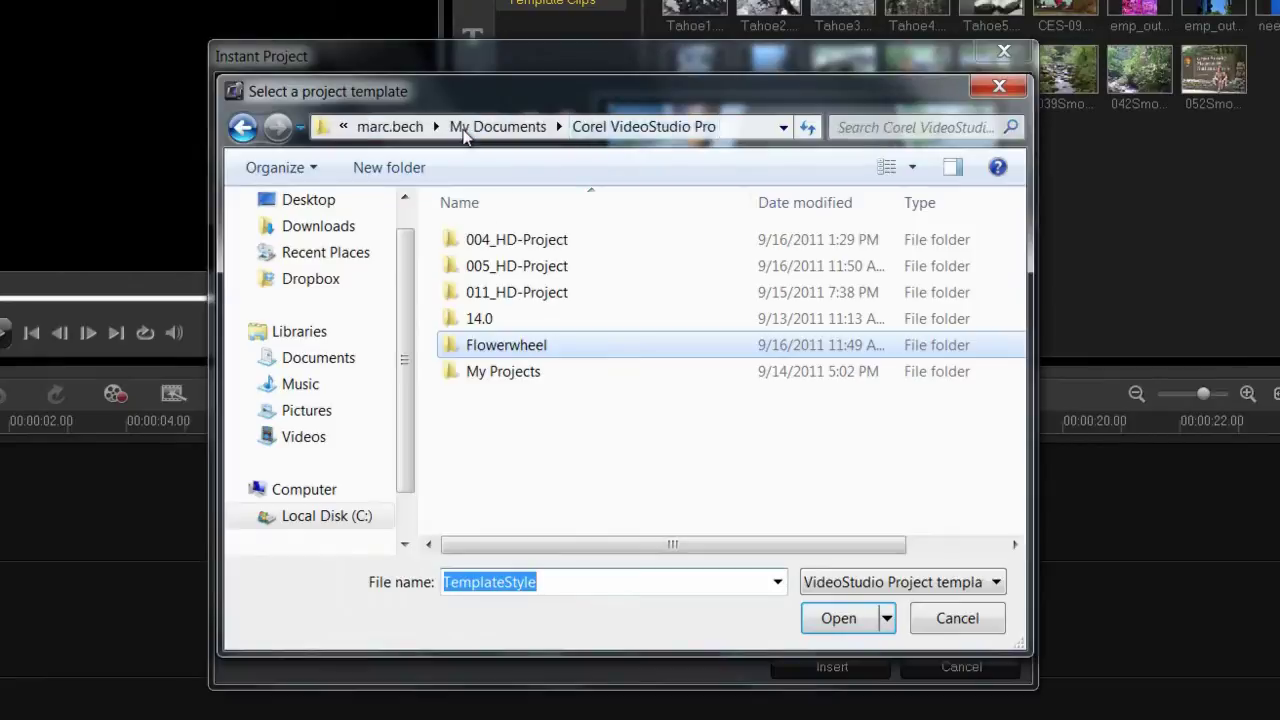
double_click(503, 240)
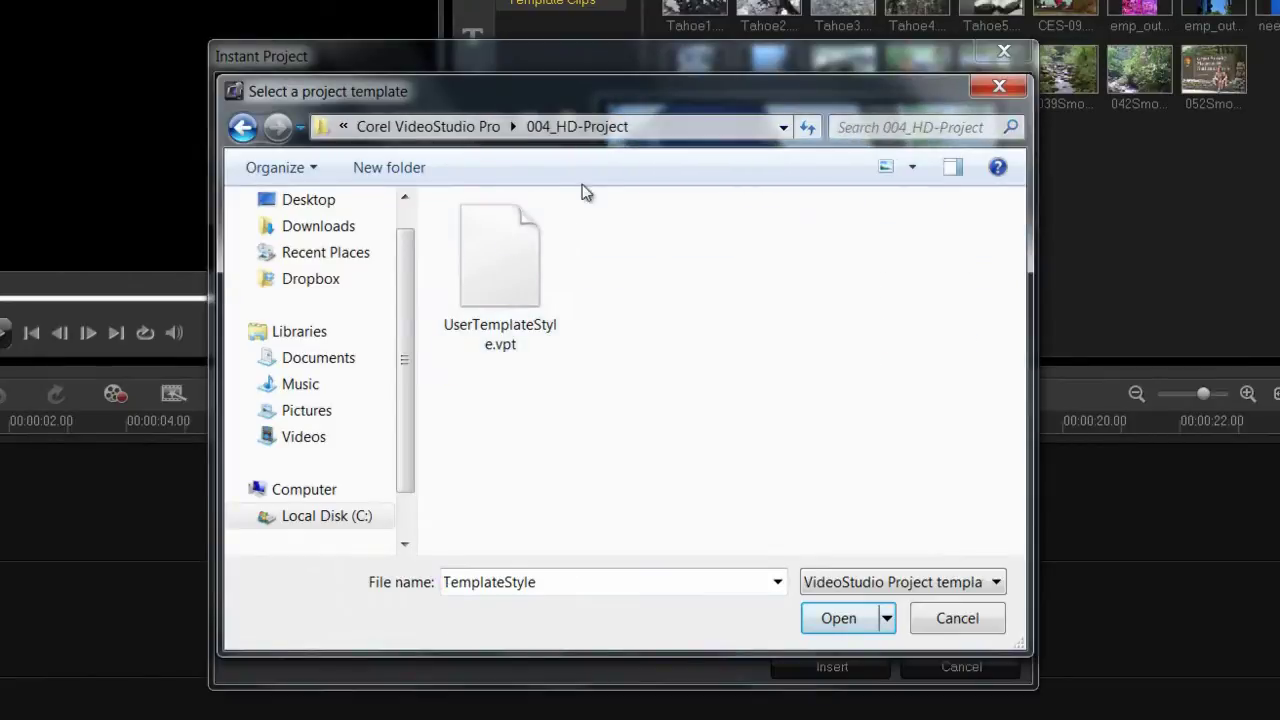
click(837, 619)
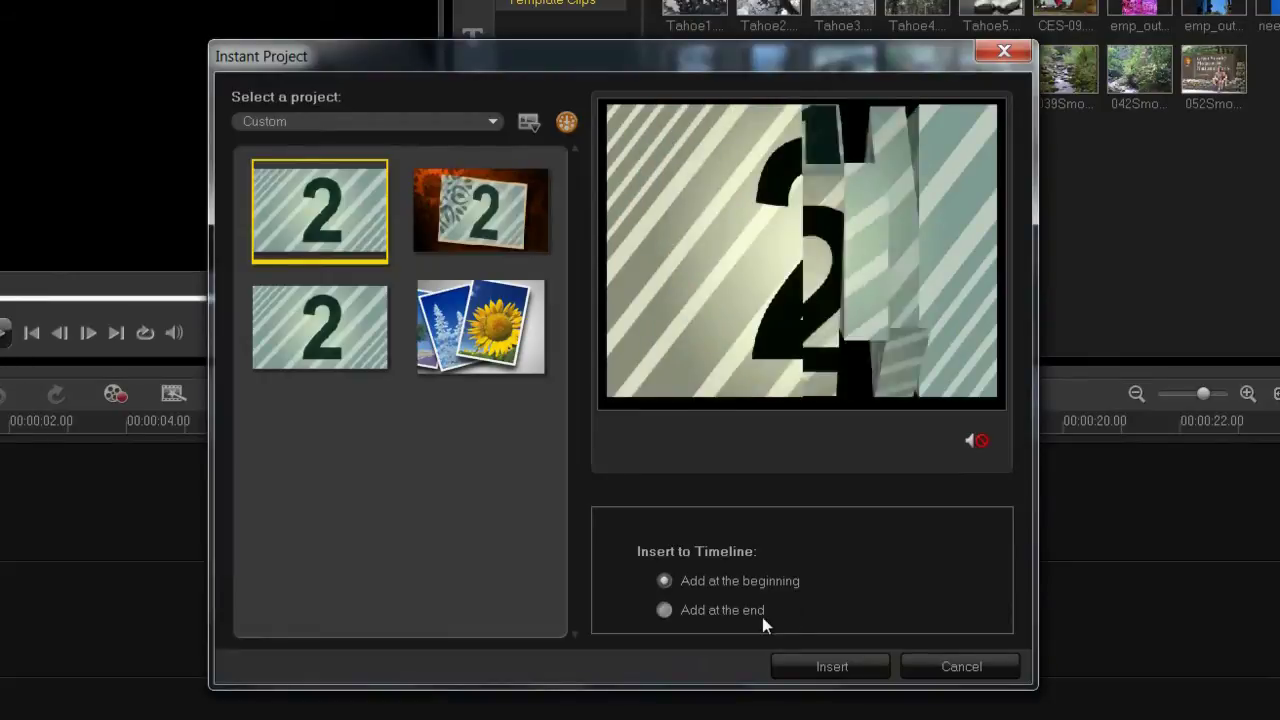
click(826, 668)
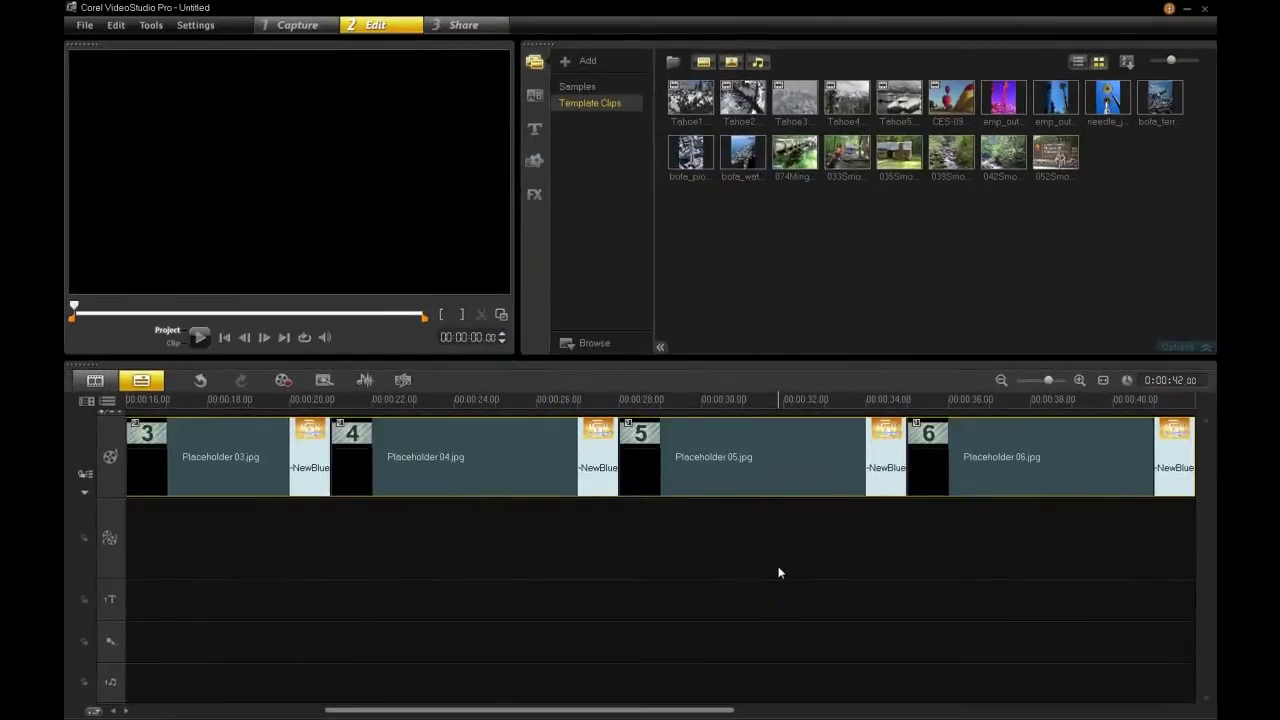
Fit the whole countdown project into the timeline window
click(1104, 381)
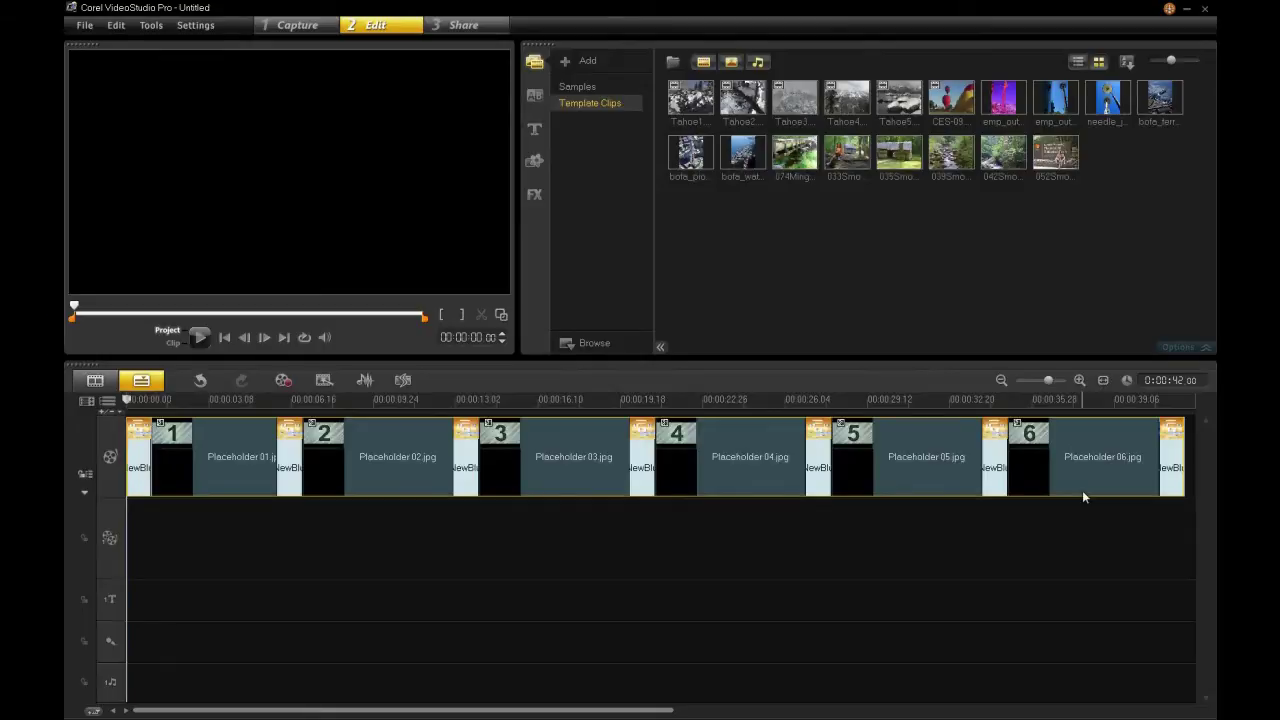
Replace Placeholder 01 with the Tahoe1 clip using a Ctrl-drop from the library
click(697, 97)
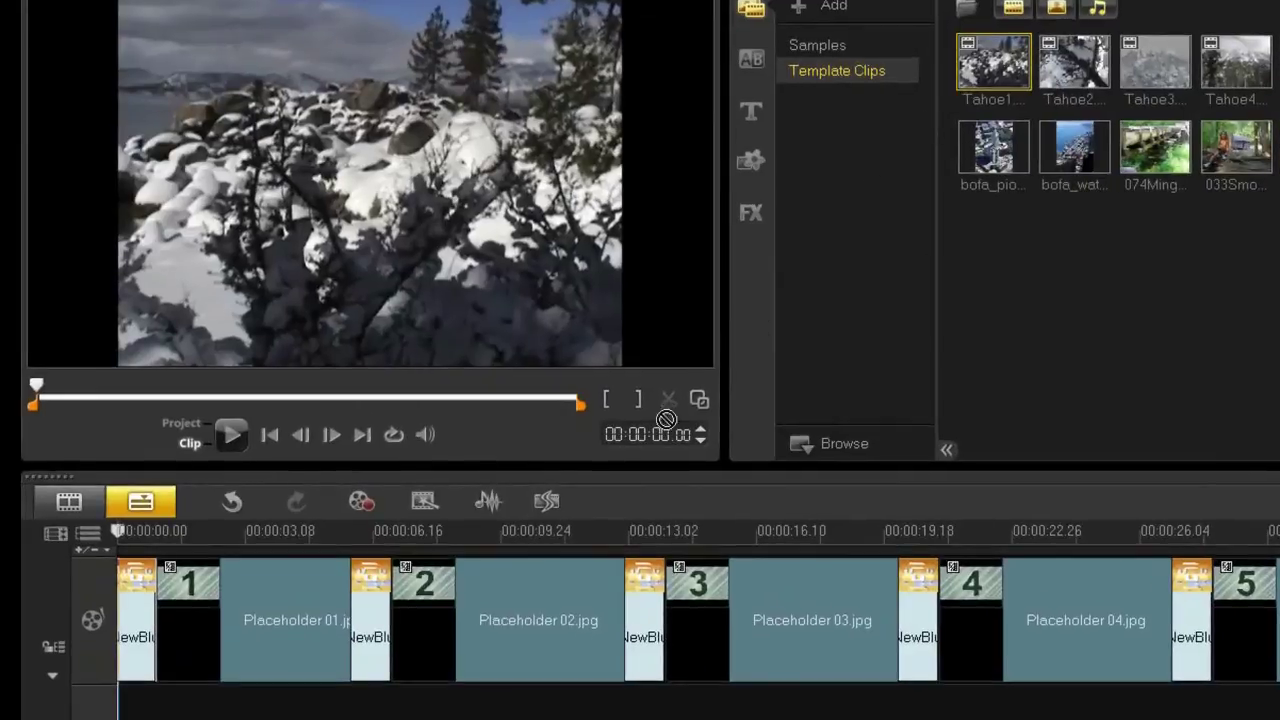
drag(666, 419, 258, 632)
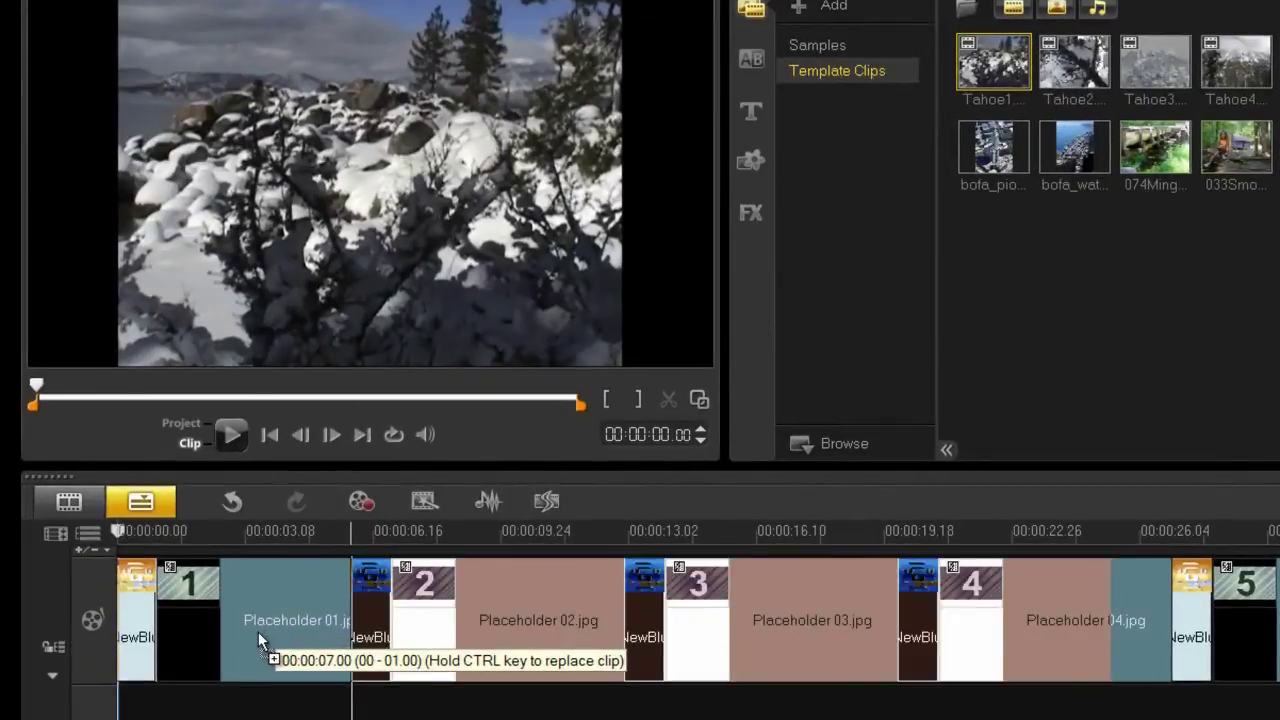
key(ctrl)
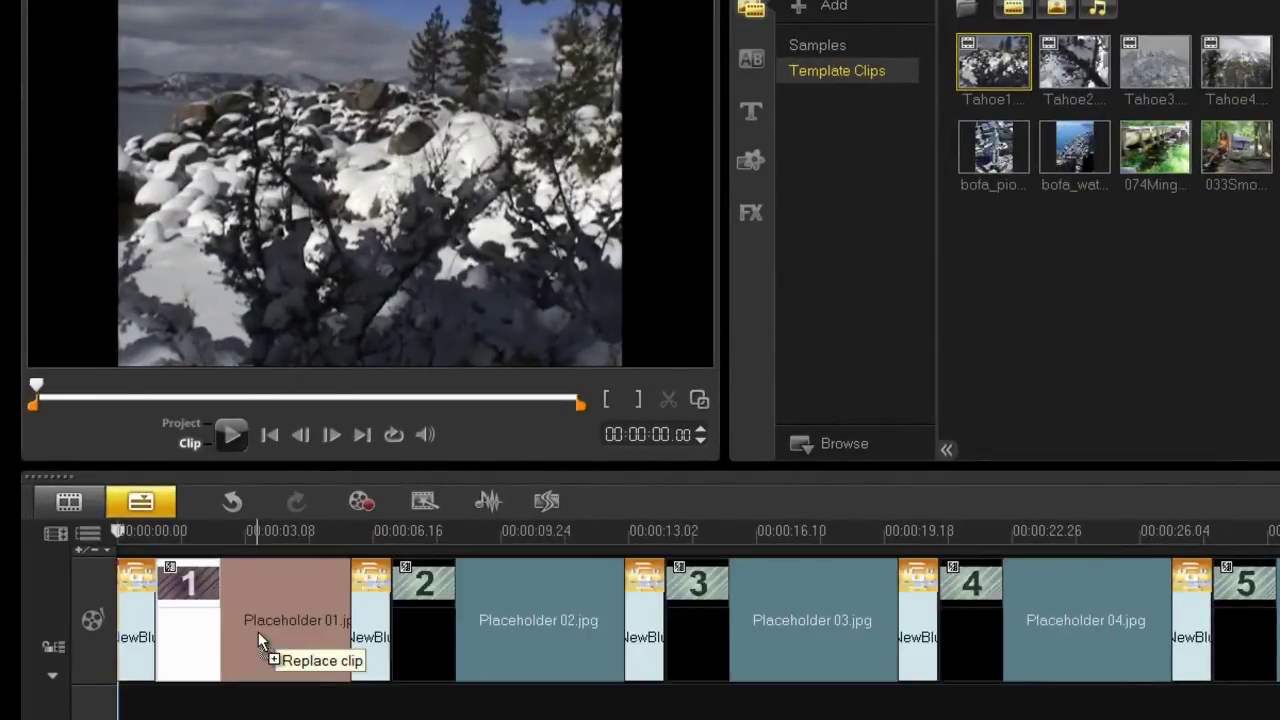
drag(258, 632, 258, 632)
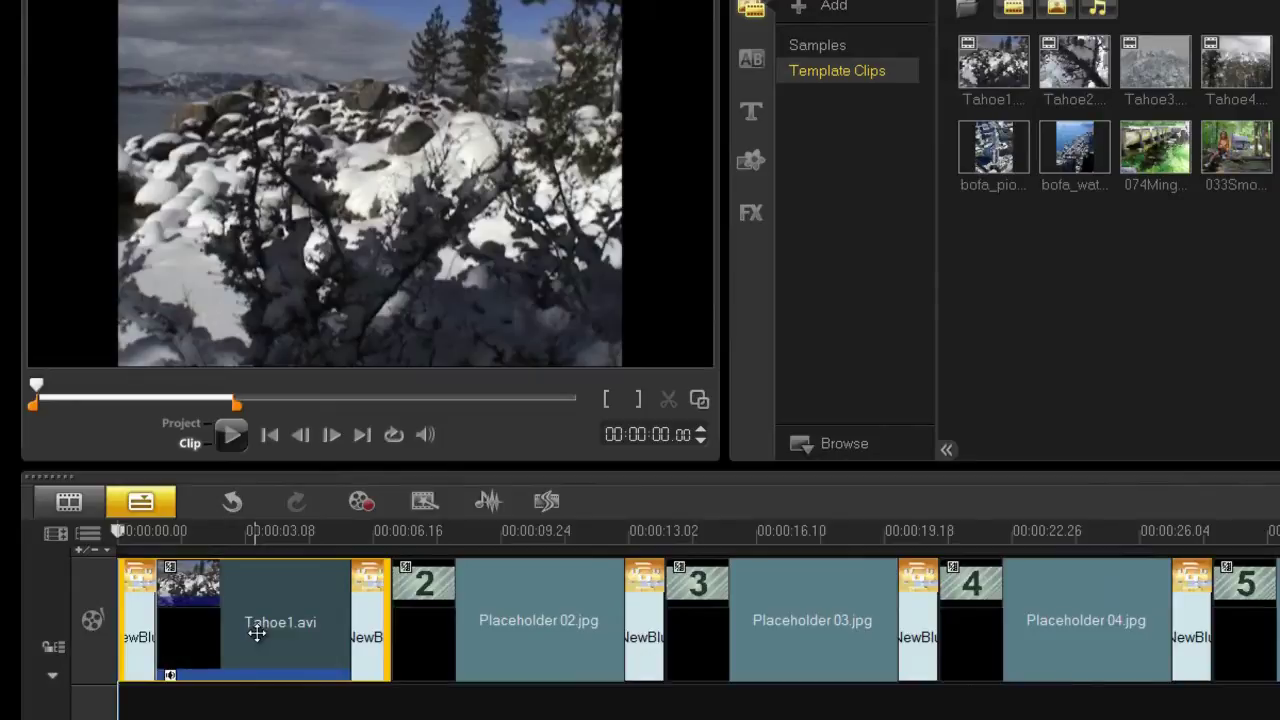
Lengthen Tahoe1.avi by dragging its right edge further along the timeline
drag(392, 632, 622, 637)
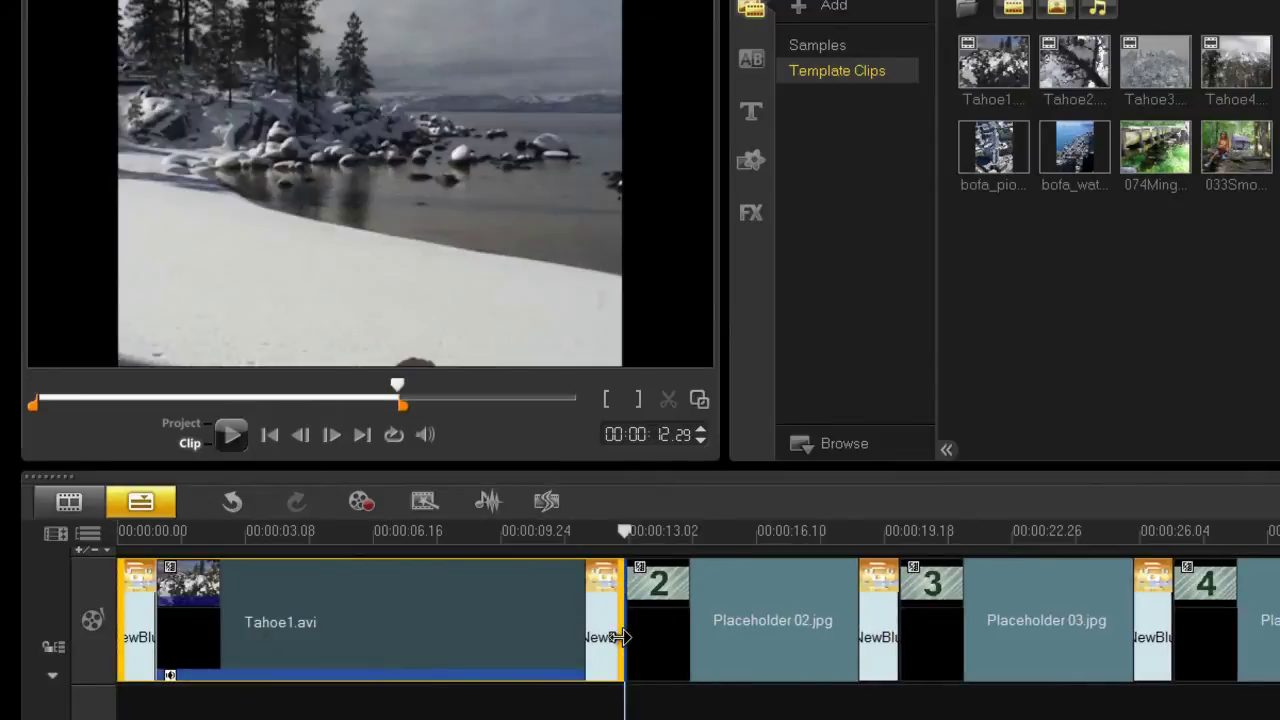
drag(621, 637, 718, 643)
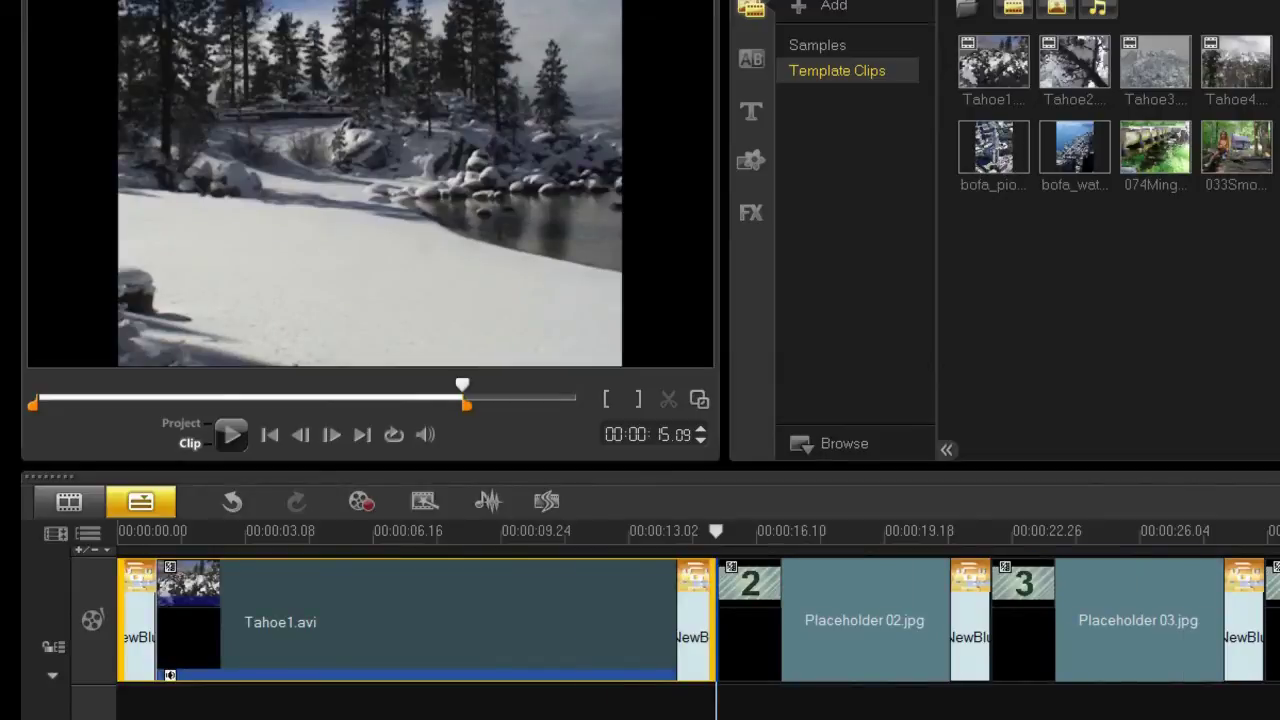
drag(726, 591, 729, 590)
Set Placeholder 02's duration to 7 seconds
click(737, 597)
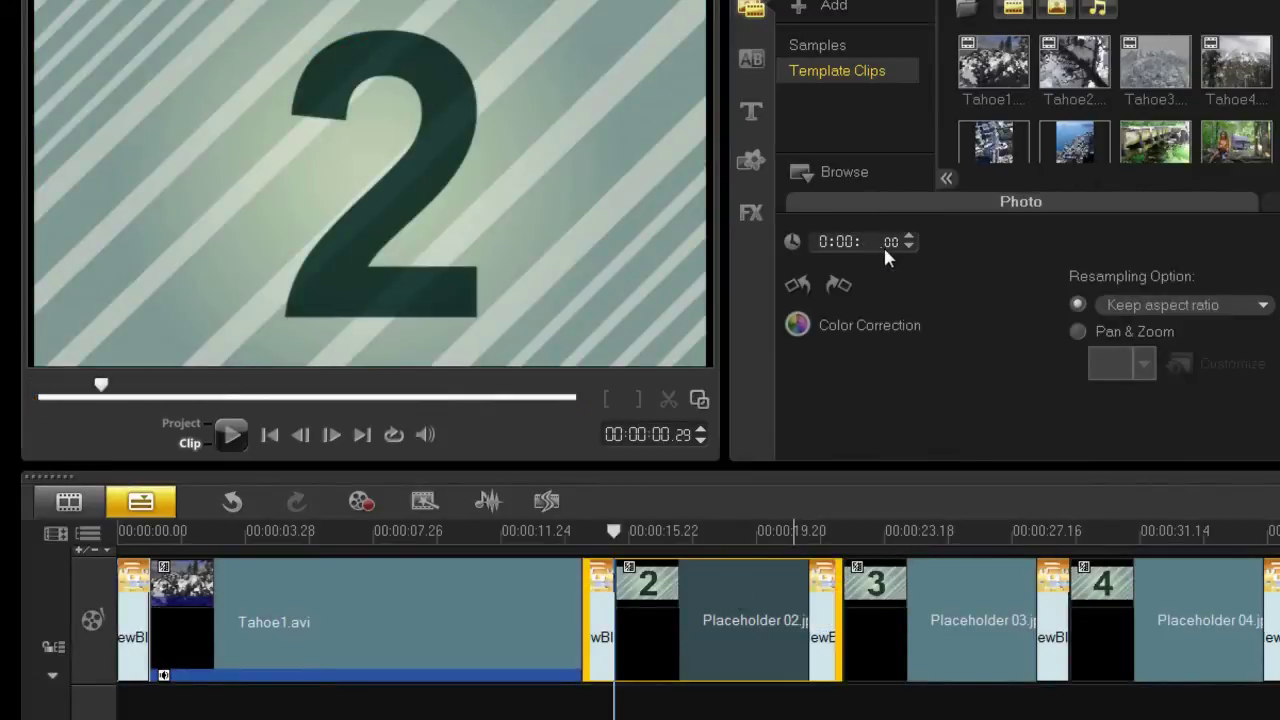
click(909, 246)
text(06.)
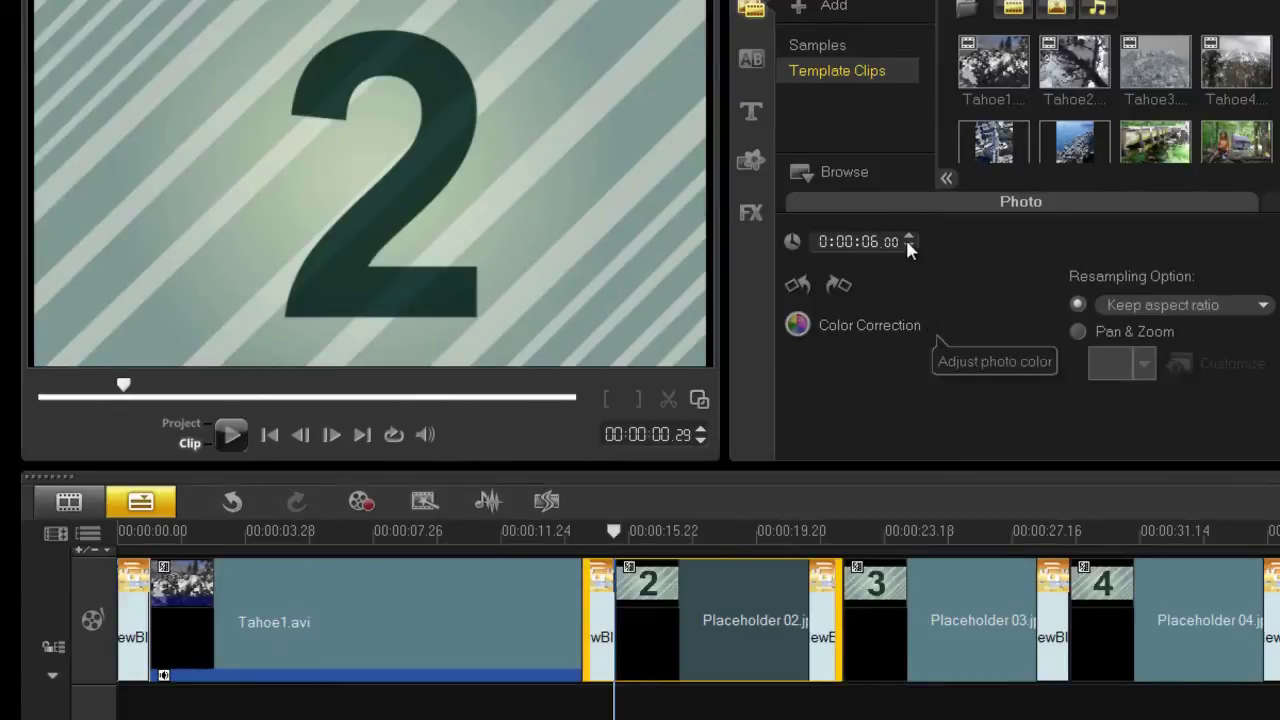
click(910, 237)
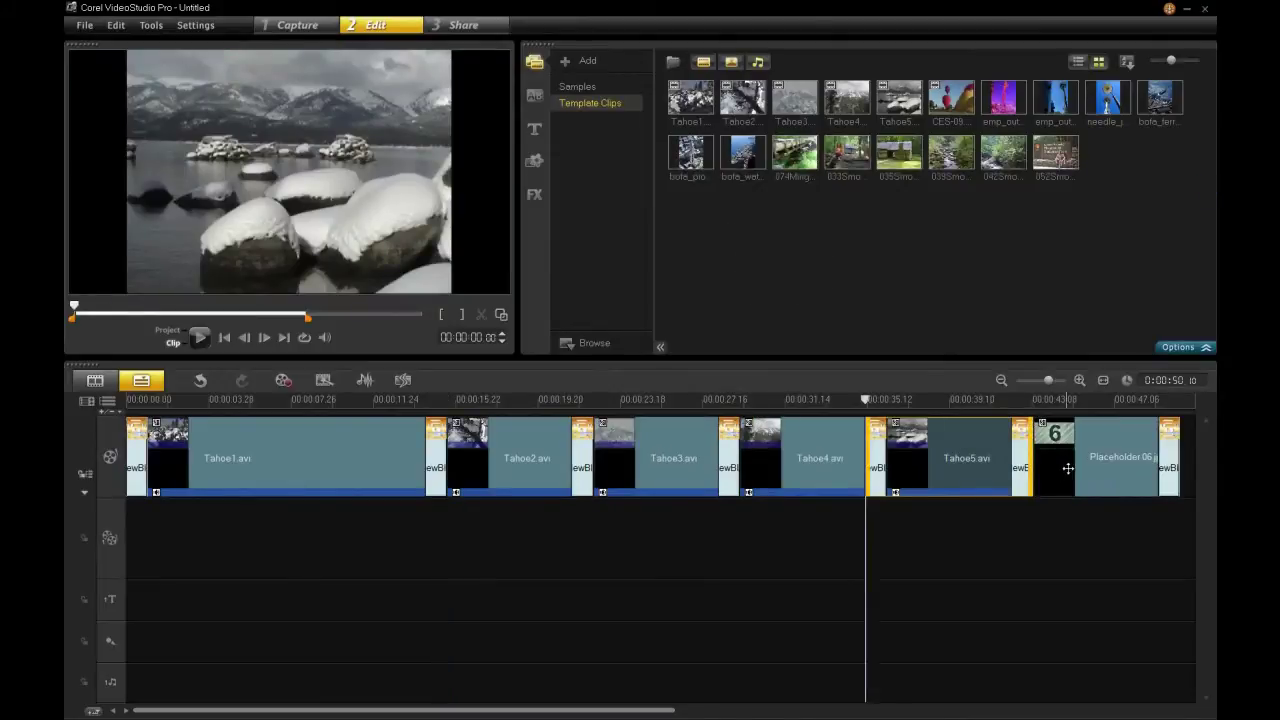
Delete the unused Placeholder 06 from the timeline
click(1092, 458)
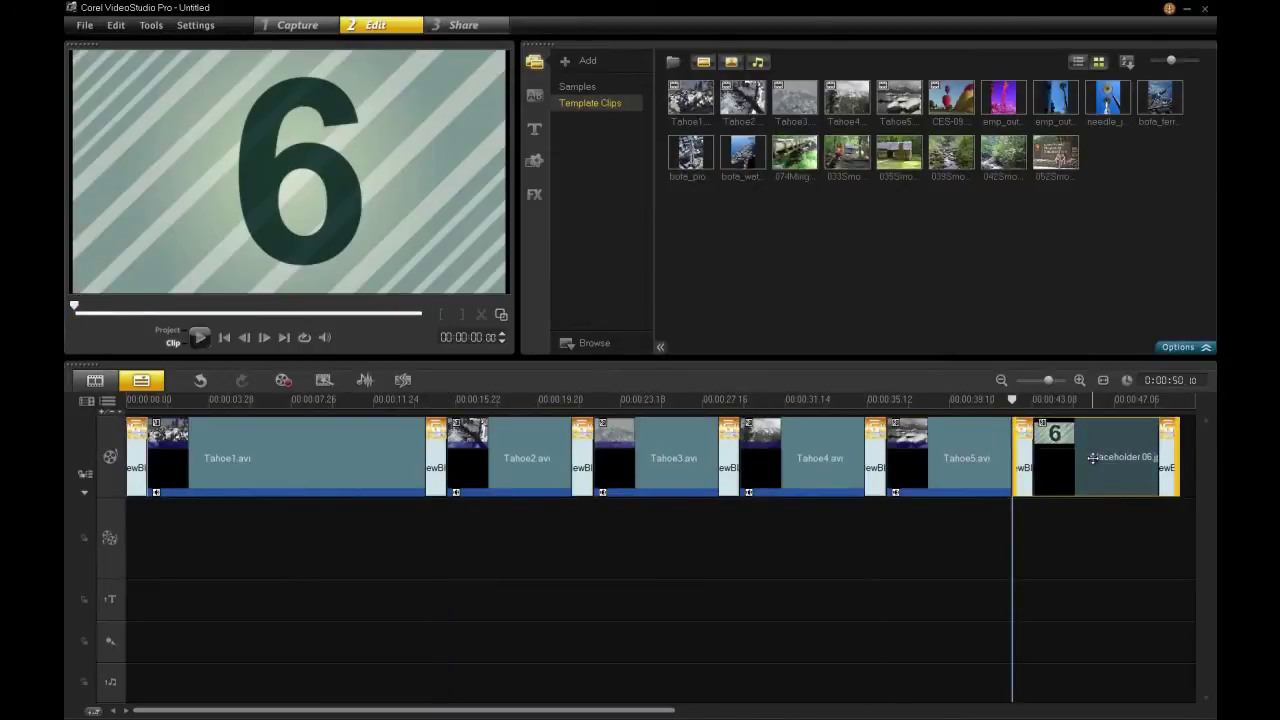
right_click(1055, 459)
click(1100, 487)
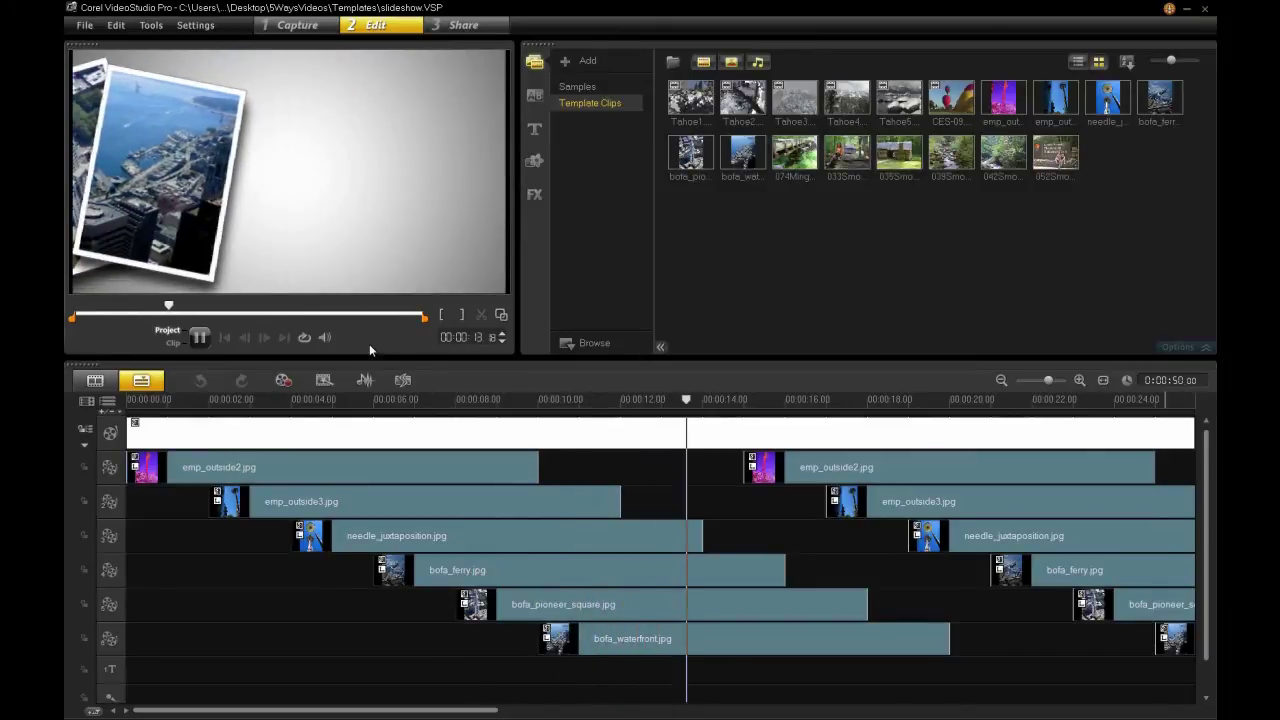
Pause the slideshow preview partway through playback
click(200, 338)
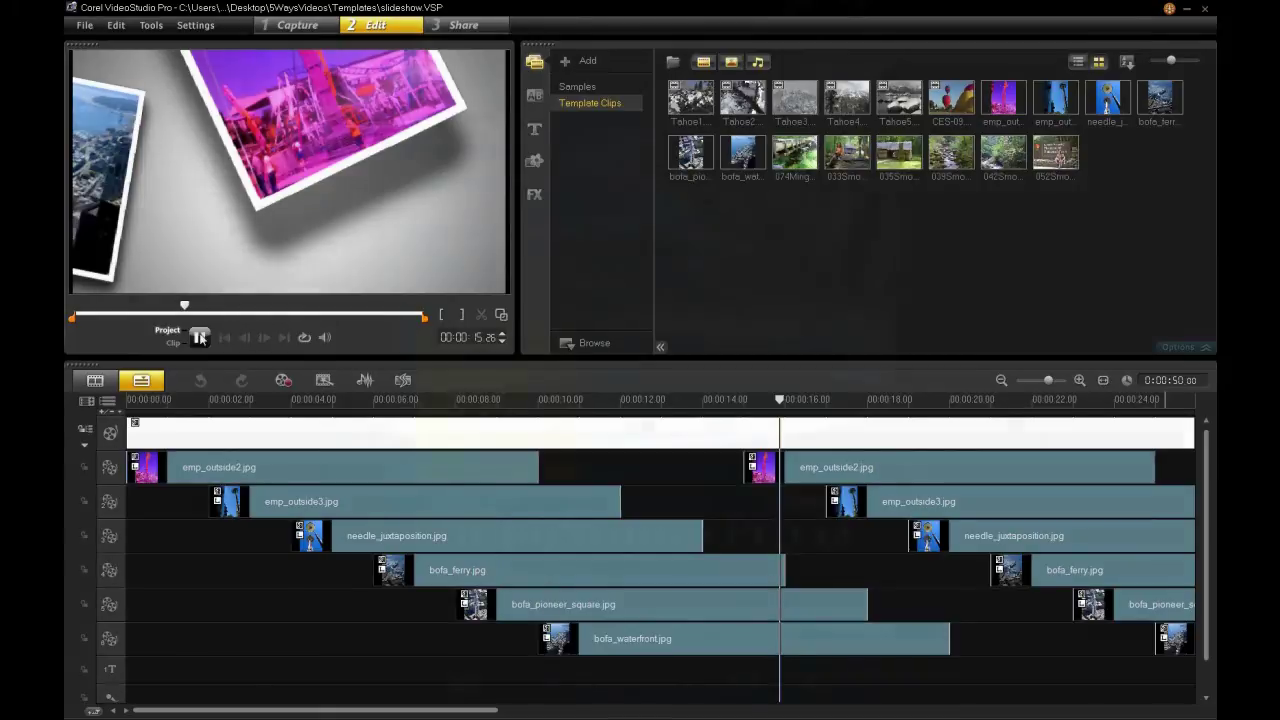